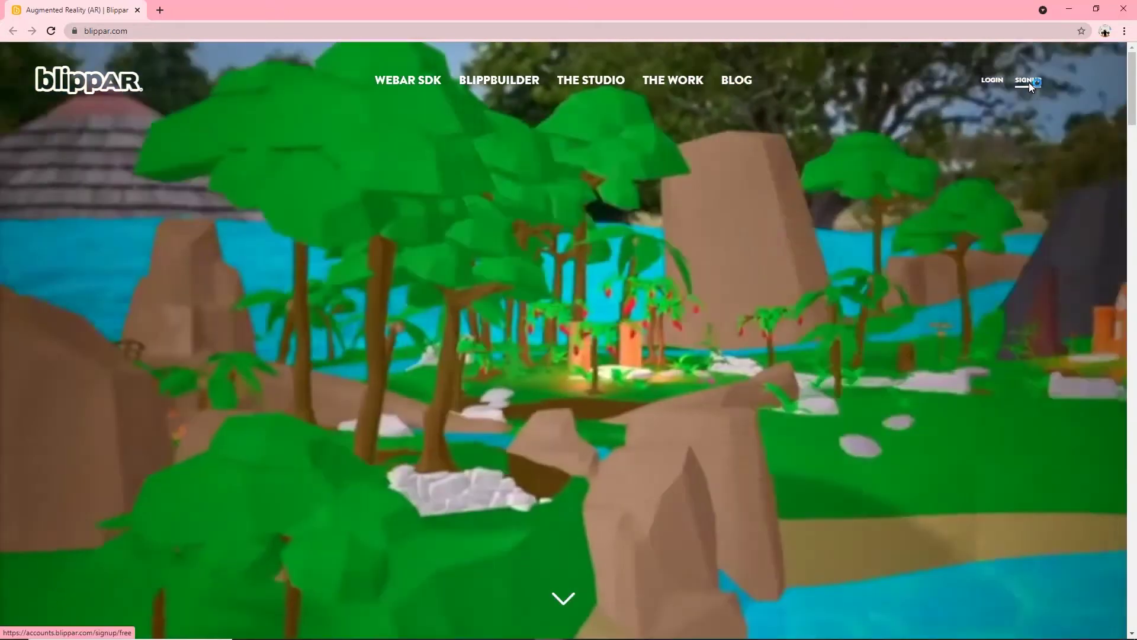
Step: Open the sign-up page for a free Blippar account
{"action": "left_click", "coordinate": [1029, 83]}
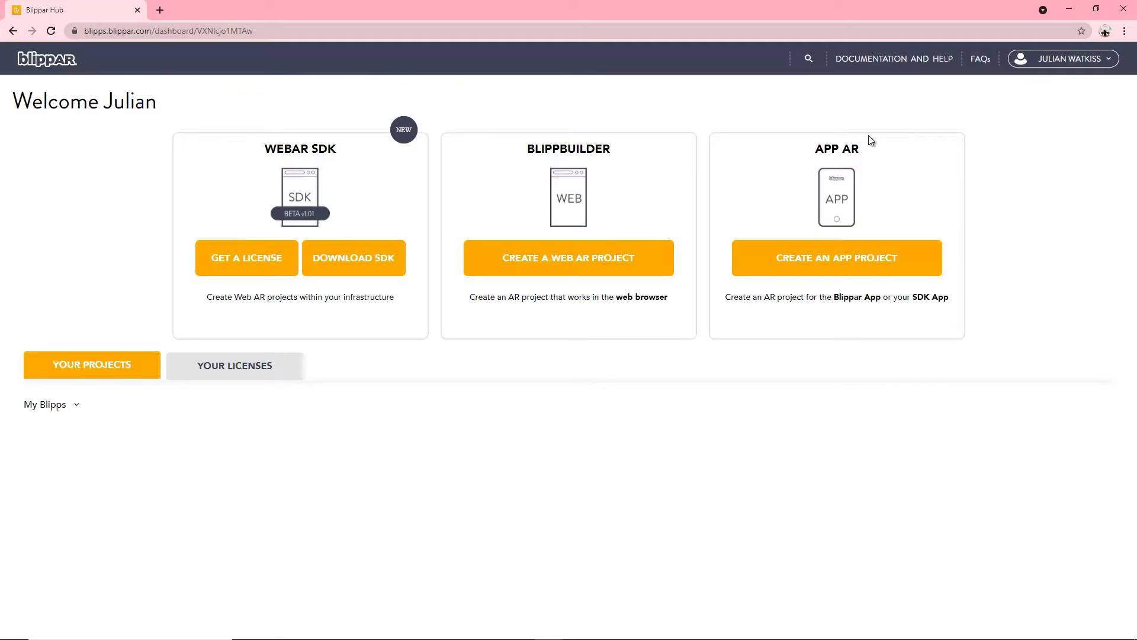
Step: Start an App AR project from scratch with the "avengers poster" image from the avengers folder as its marker
{"action": "left_click", "coordinate": [855, 267]}
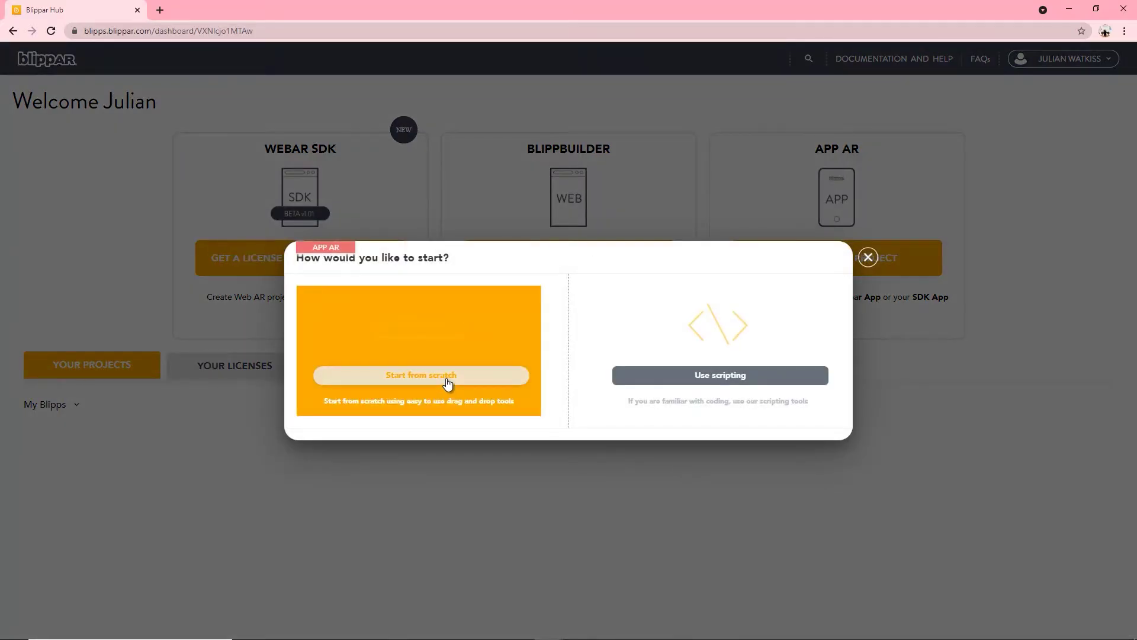
{"action": "left_click", "coordinate": [447, 382]}
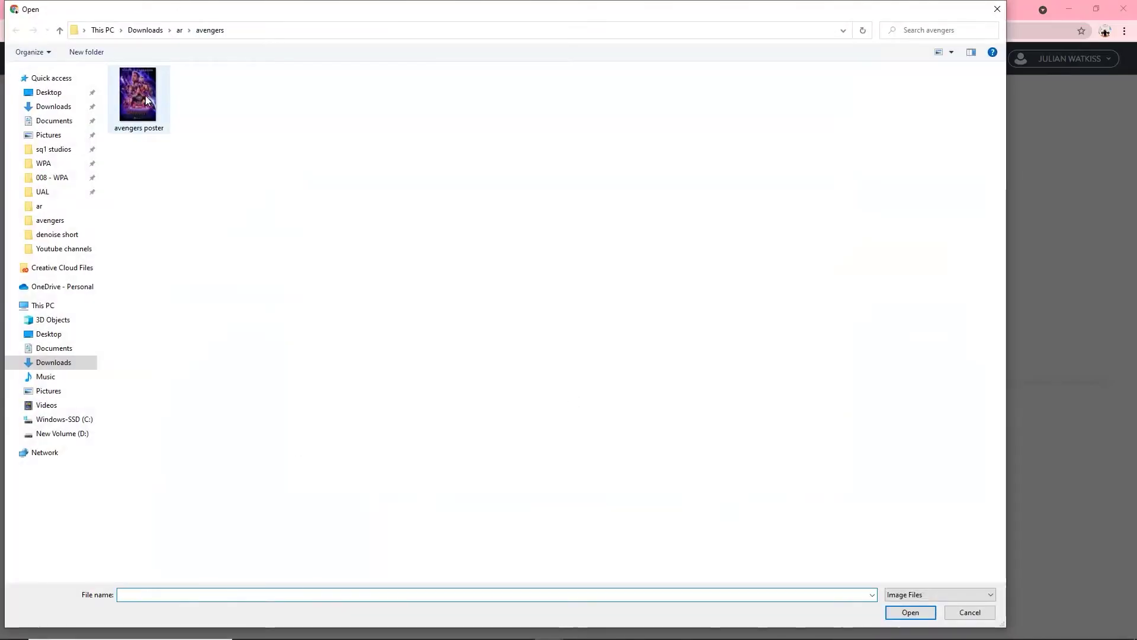
{"action": "left_click", "coordinate": [144, 95]}
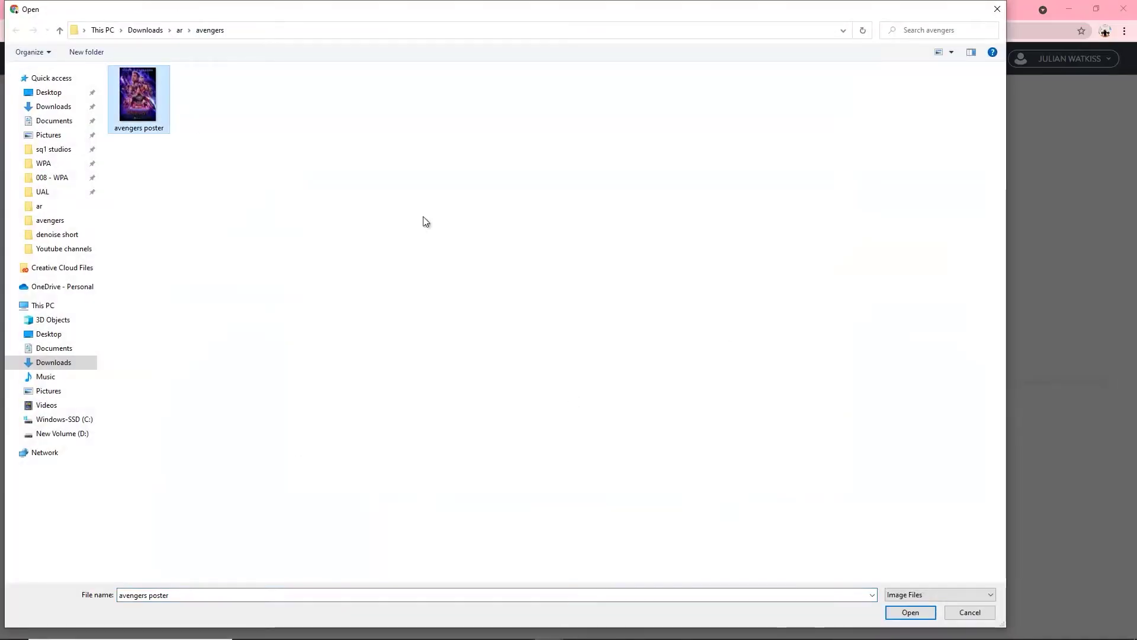
{"action": "left_click", "coordinate": [920, 615]}
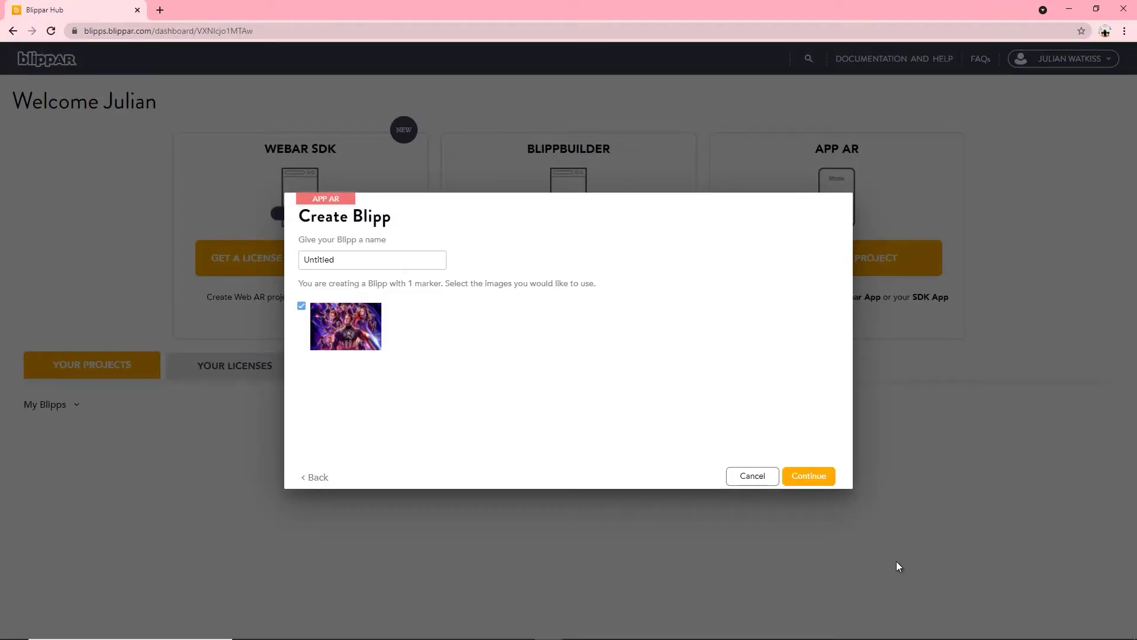
Step: Name the new Blipp "avengers" and continue to its creation
{"action": "left_click", "coordinate": [363, 257]}
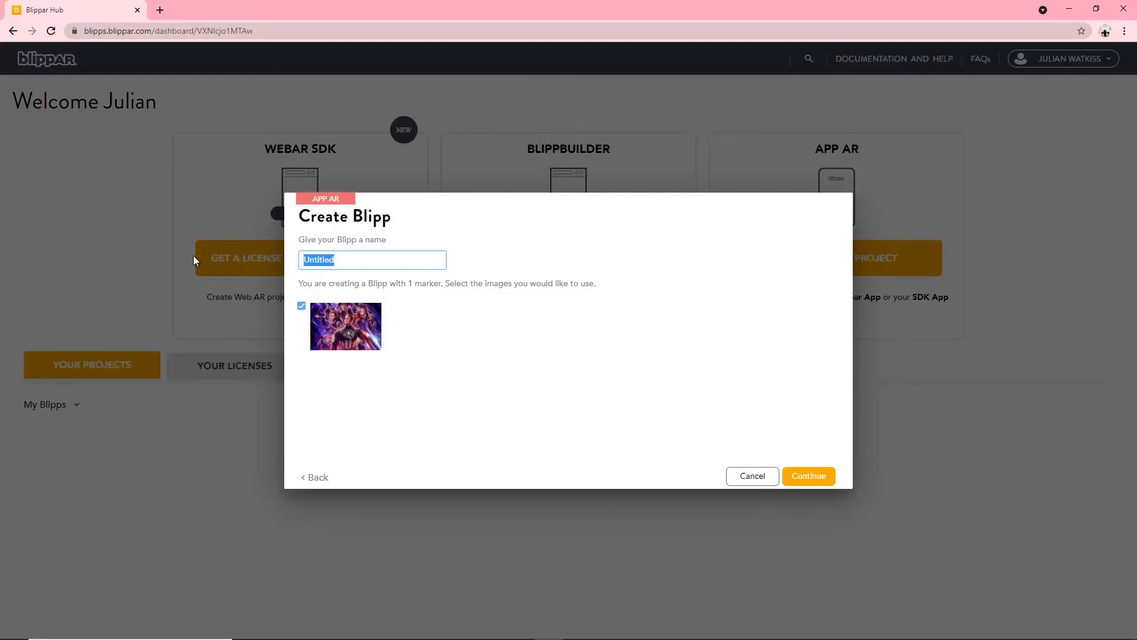
{"action": "type", "text": "avengers"}
{"action": "left_click", "coordinate": [807, 475]}
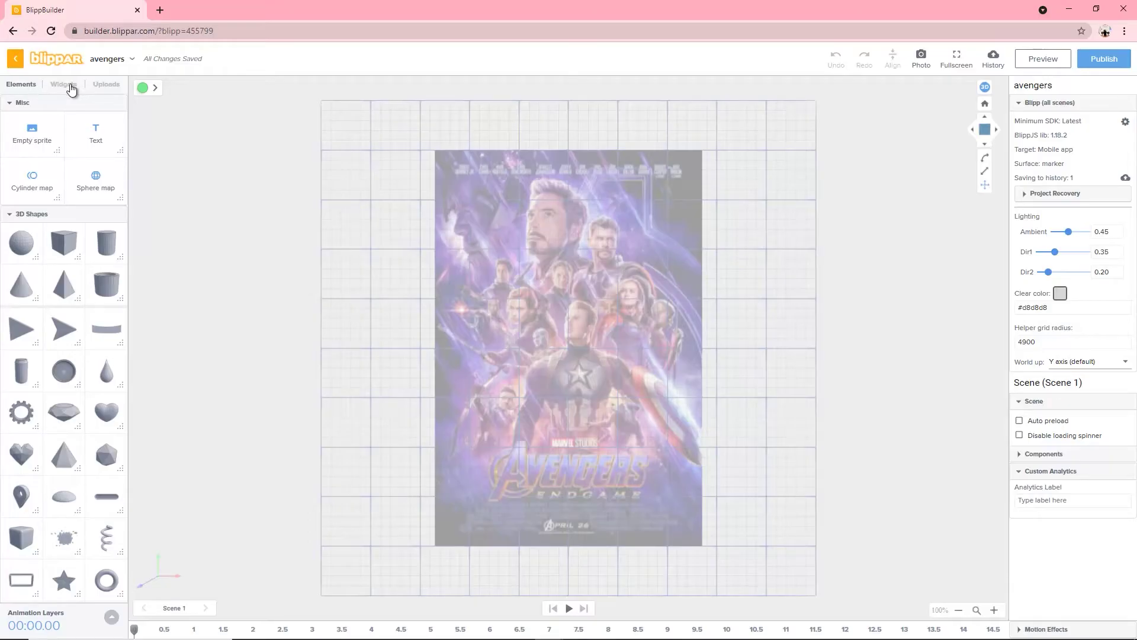
Step: Add a Video widget over the poster and upload the "Marvel Studios' Avengers - Official Trailer" file to it
{"action": "left_click", "coordinate": [69, 87]}
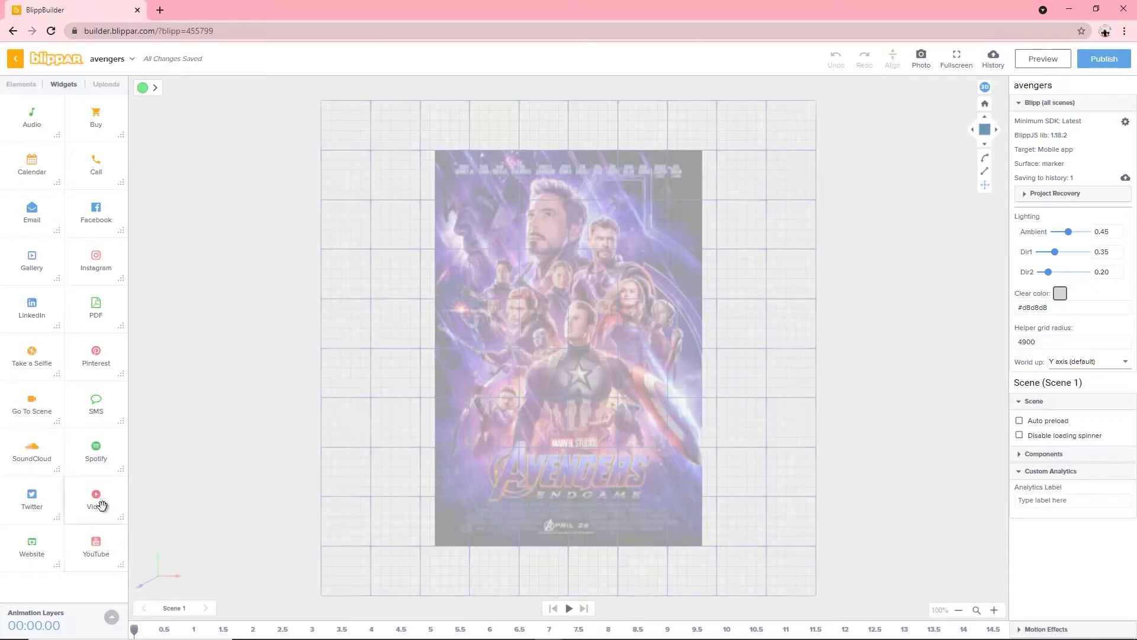
{"action": "left_click_drag", "start_coordinate": [96, 500], "coordinate": [568, 327]}
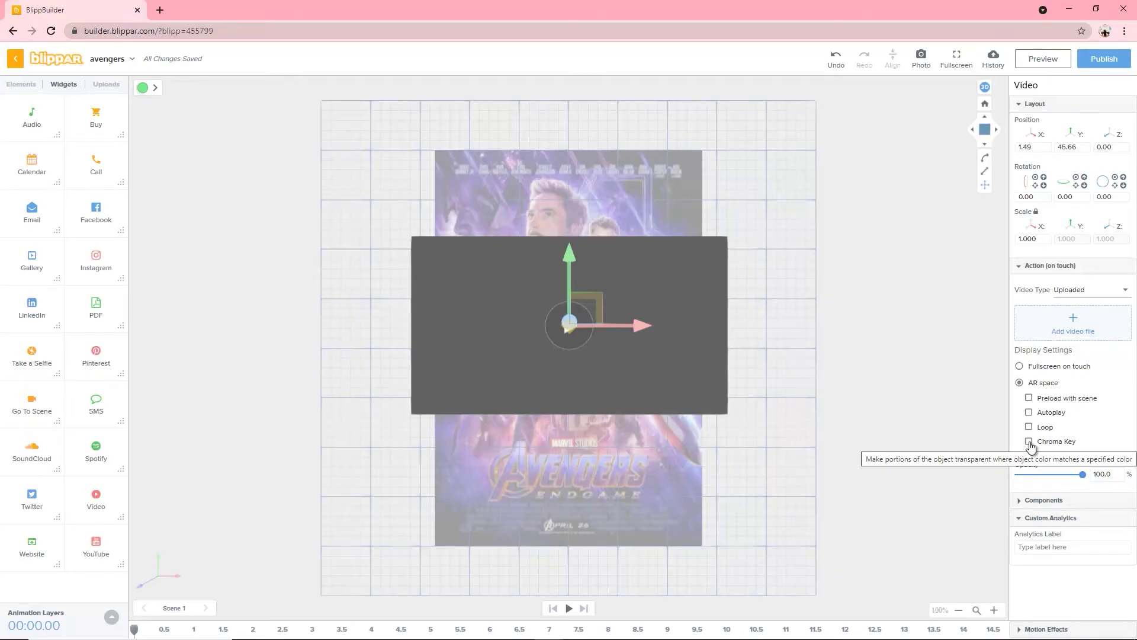
{"action": "left_click", "coordinate": [1077, 321]}
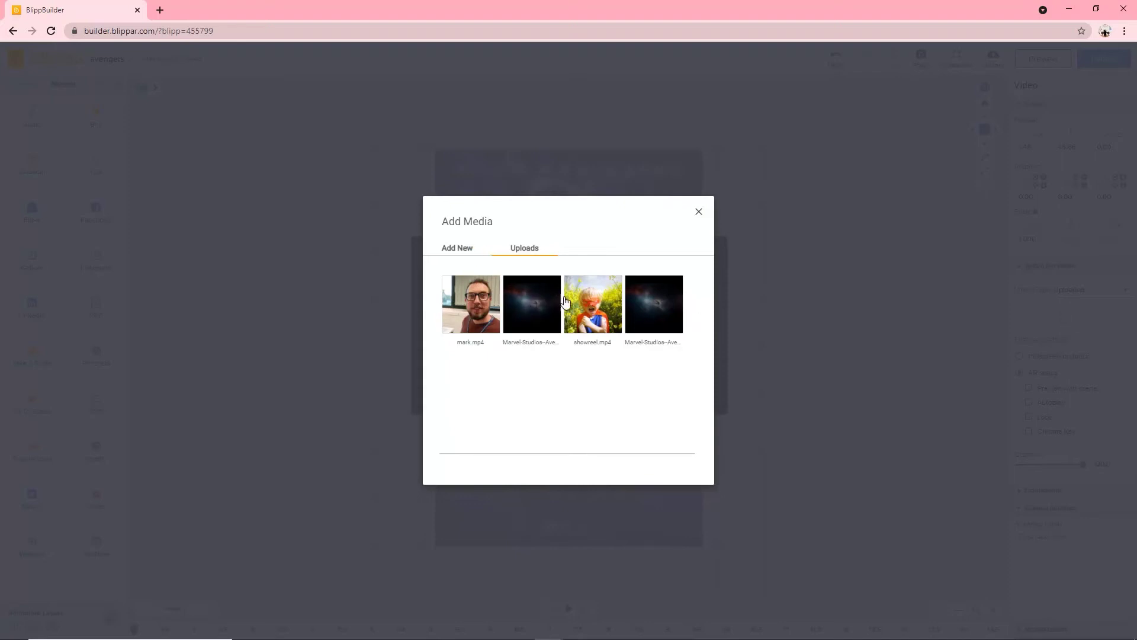
{"action": "left_click", "coordinate": [457, 248]}
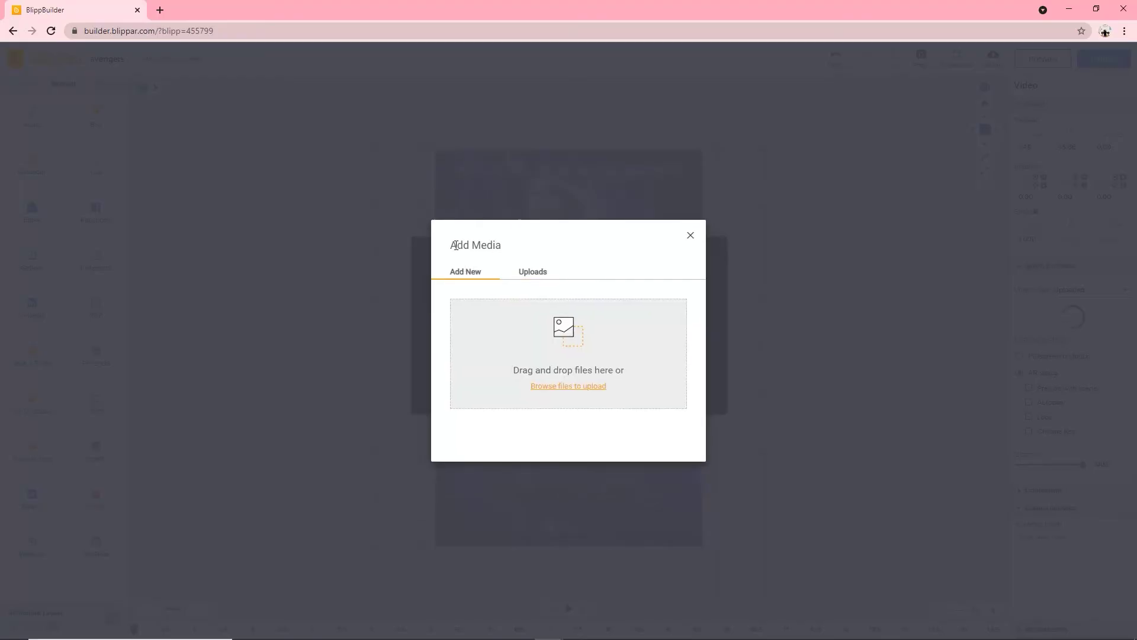
{"action": "left_click", "coordinate": [567, 385]}
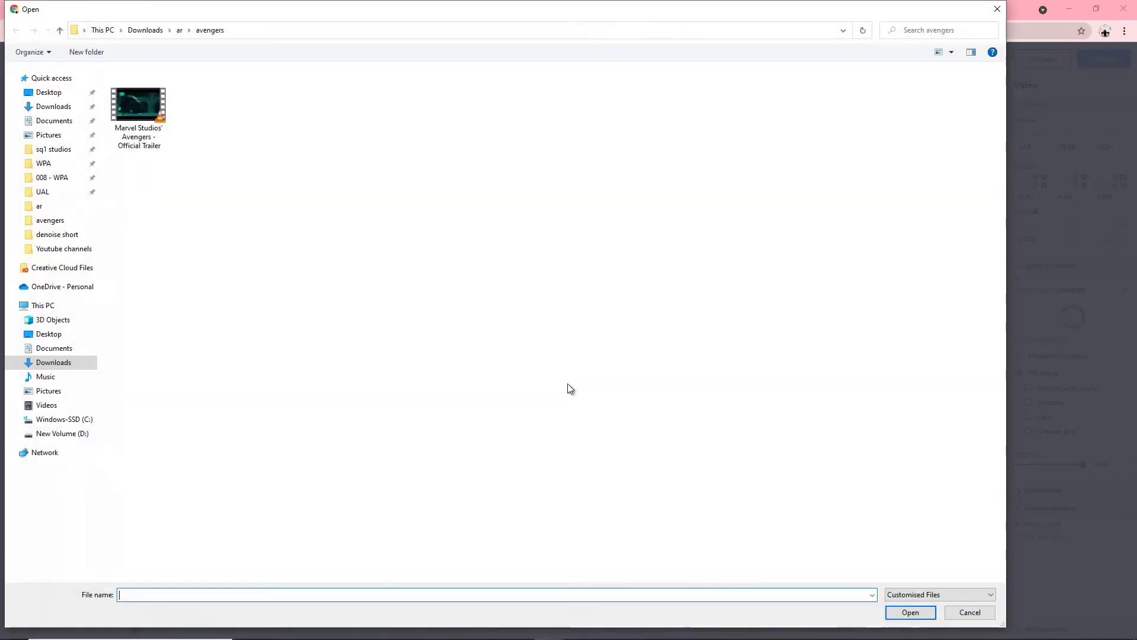
{"action": "left_click", "coordinate": [138, 110]}
{"action": "left_click", "coordinate": [919, 614]}
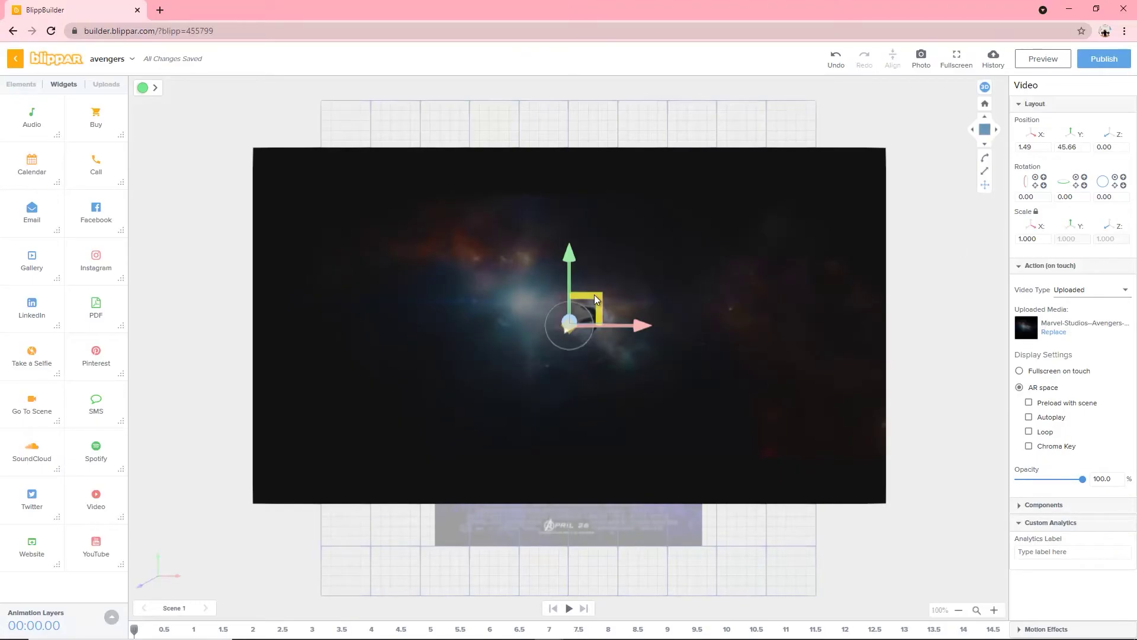
Step: Scale the video to about 0.36 and centre it over the poster at about X 2.69, Y 37.21
{"action": "mouse_move", "coordinate": [595, 294]}
{"action": "left_mouse_down"}
{"action": "mouse_move", "coordinate": [588, 301]}
{"action": "mouse_move", "coordinate": [610, 304]}
{"action": "left_mouse_up"}
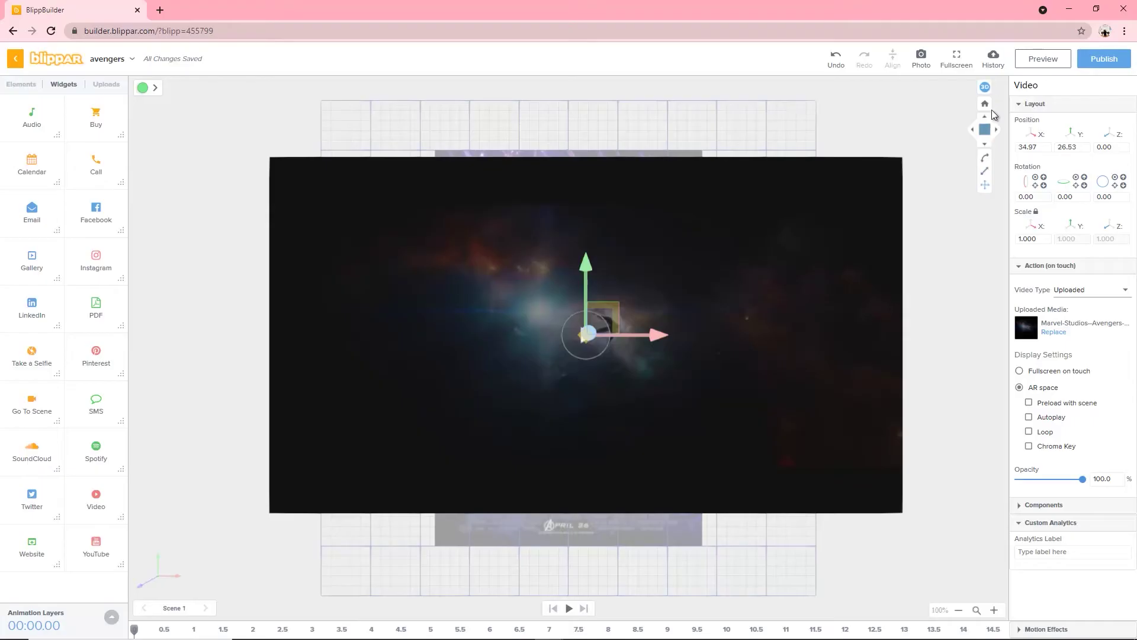
{"action": "left_click", "coordinate": [986, 172]}
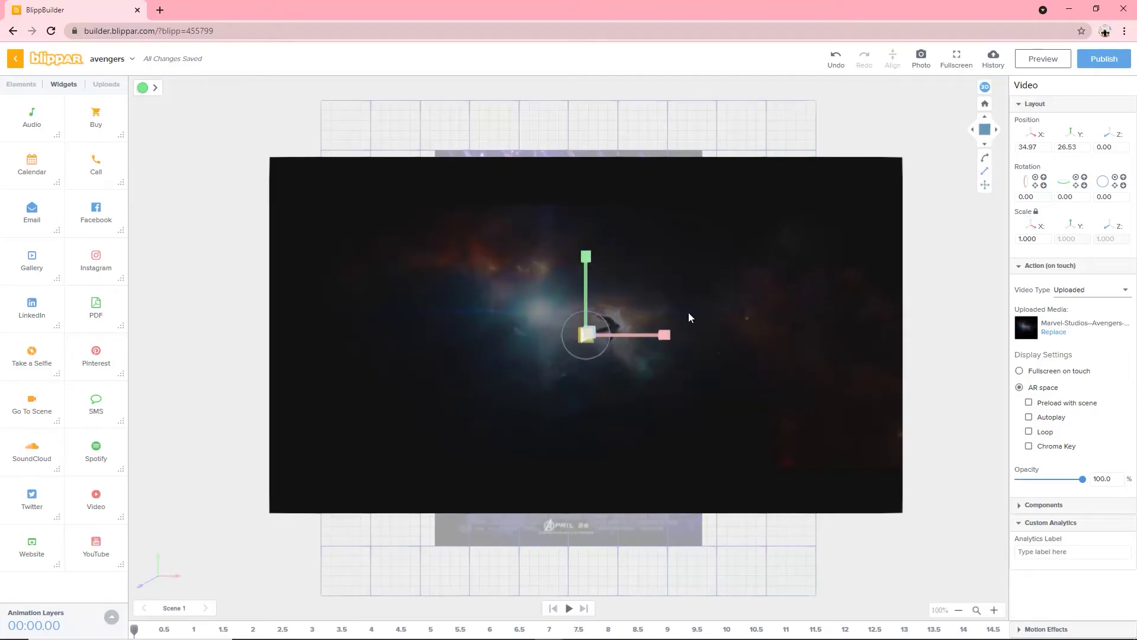
{"action": "left_click_drag", "start_coordinate": [673, 330], "coordinate": [613, 336]}
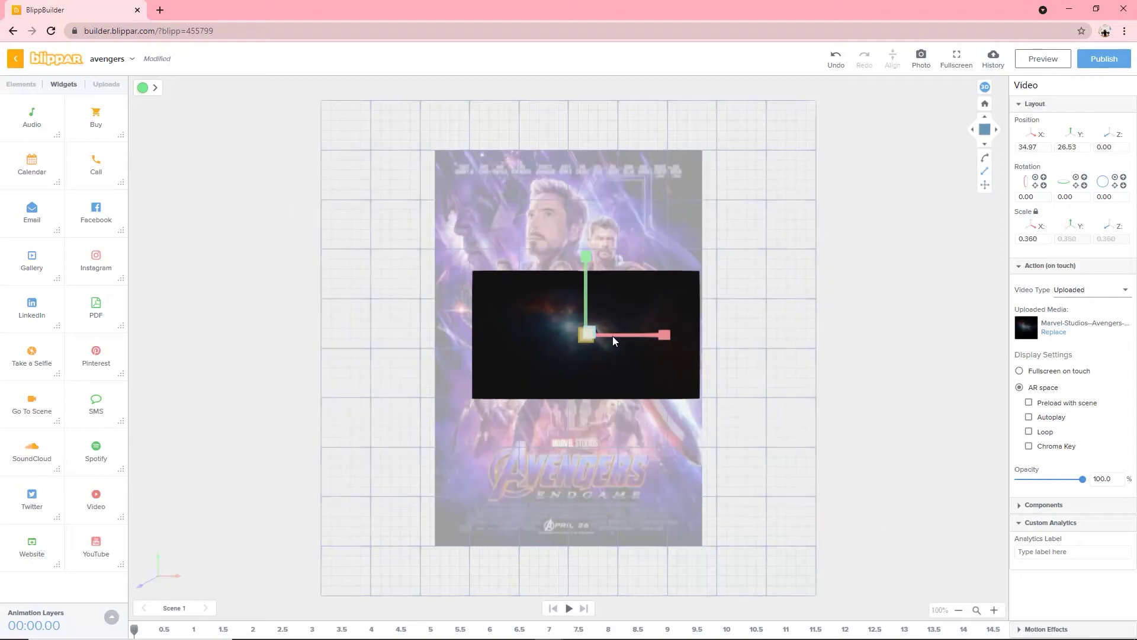
{"action": "left_click", "coordinate": [985, 185]}
{"action": "left_click_drag", "start_coordinate": [584, 264], "coordinate": [584, 257]}
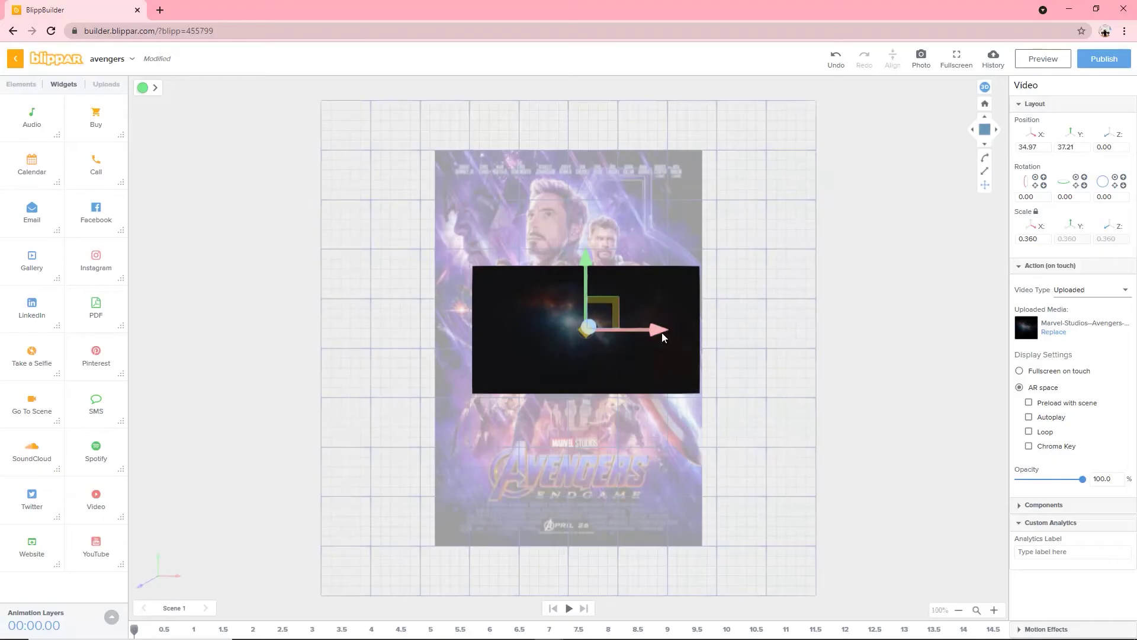
{"action": "left_click_drag", "start_coordinate": [662, 332], "coordinate": [648, 330]}
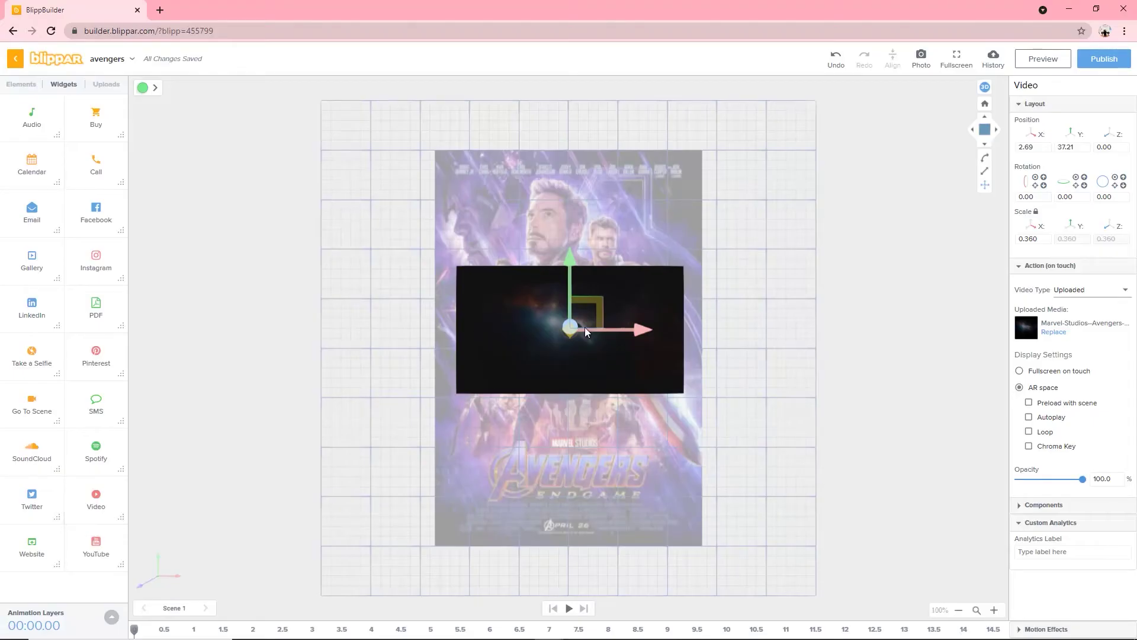
Step: Enable Autoplay for the video and preview the project as a test Blipp, selecting its test code
{"action": "left_click", "coordinate": [1030, 419]}
{"action": "left_click", "coordinate": [1038, 64]}
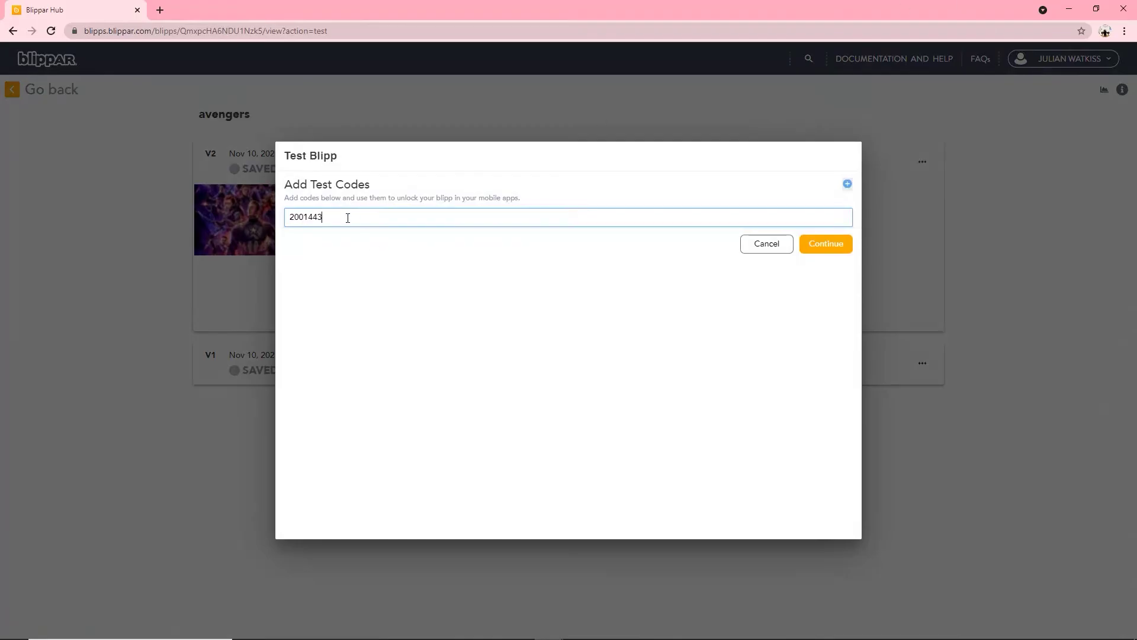
{"action": "left_click_drag", "start_coordinate": [344, 217], "coordinate": [254, 222]}
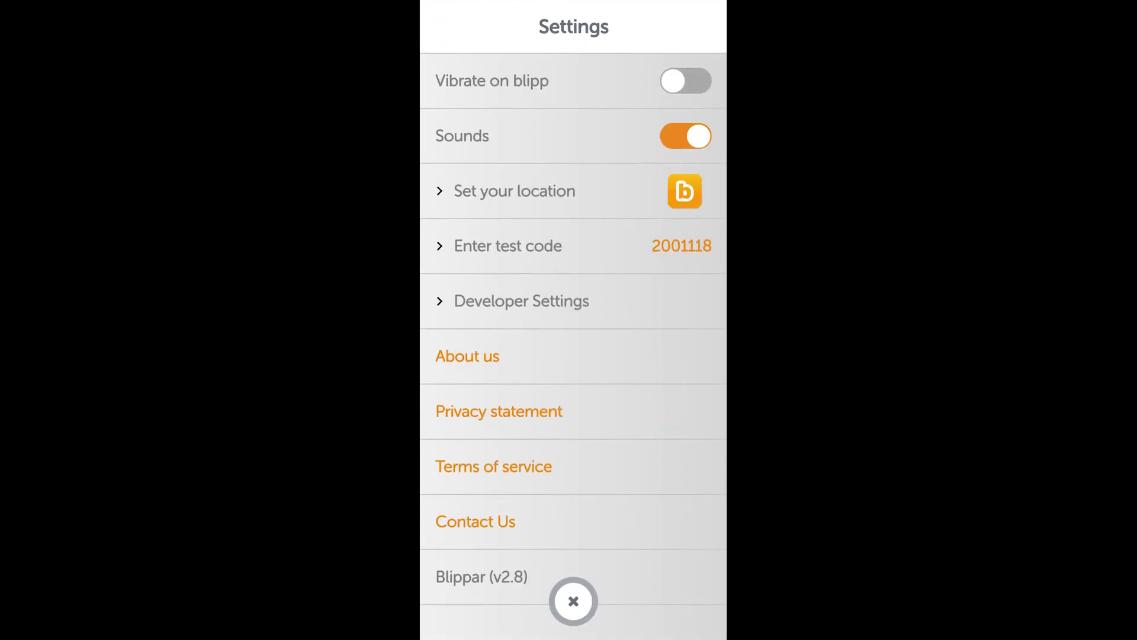
Step: In the Blippar mobile app's settings, remove the stored test code and enter the avengers Blipp's test code
{"action": "left_click", "coordinate": [508, 246]}
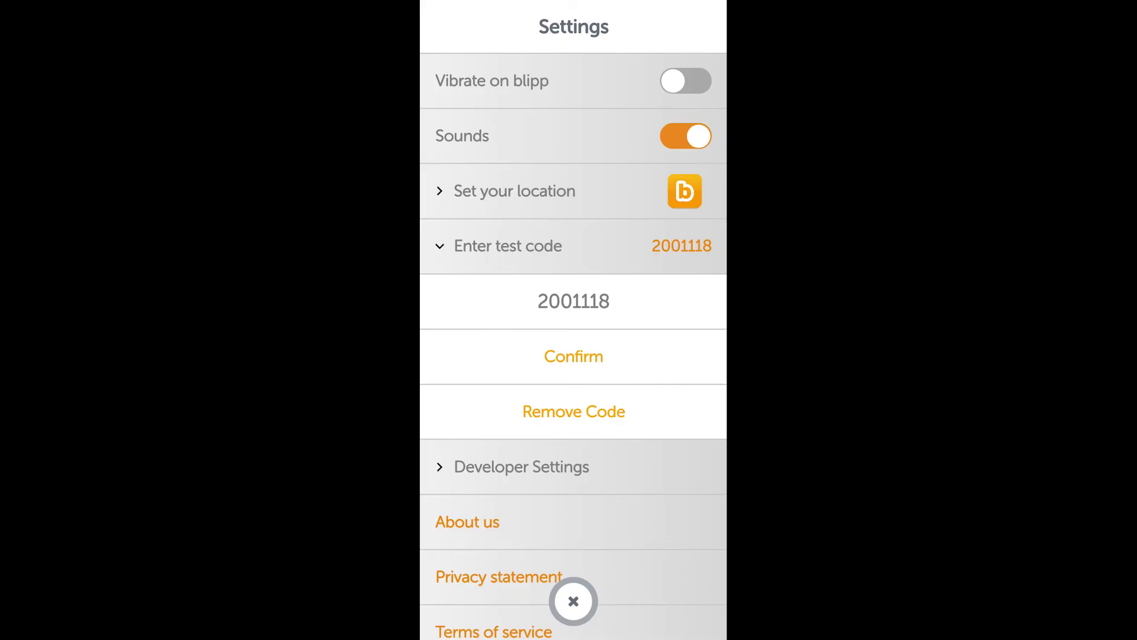
{"action": "left_click", "coordinate": [508, 246]}
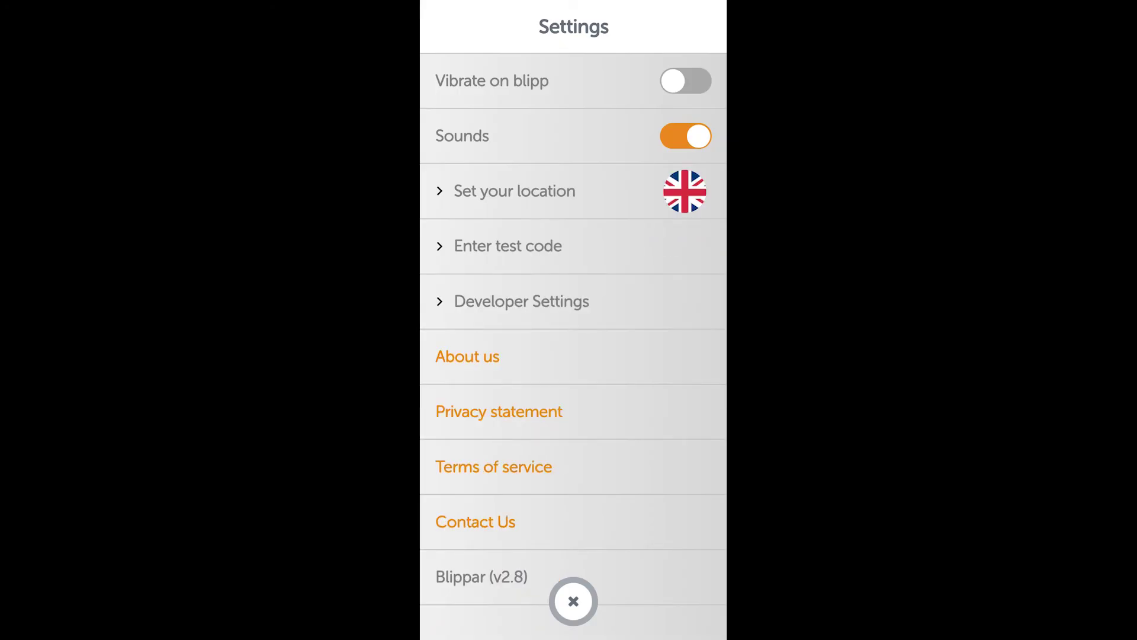
{"action": "left_click", "coordinate": [508, 246]}
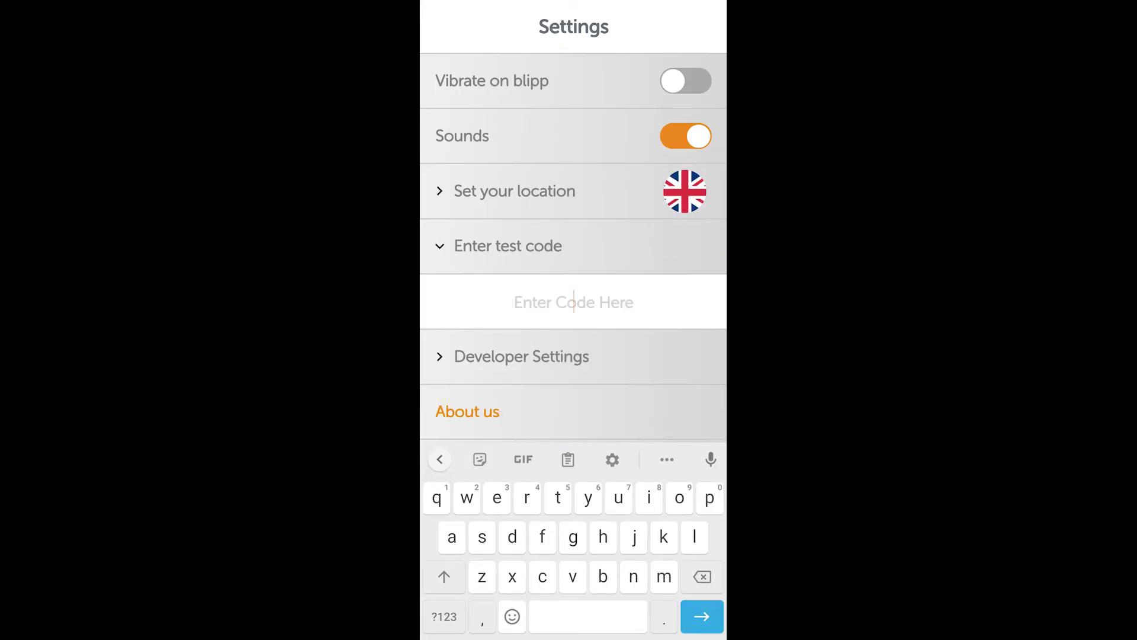
{"action": "left_click", "coordinate": [443, 616]}
{"action": "type", "text": "2"}
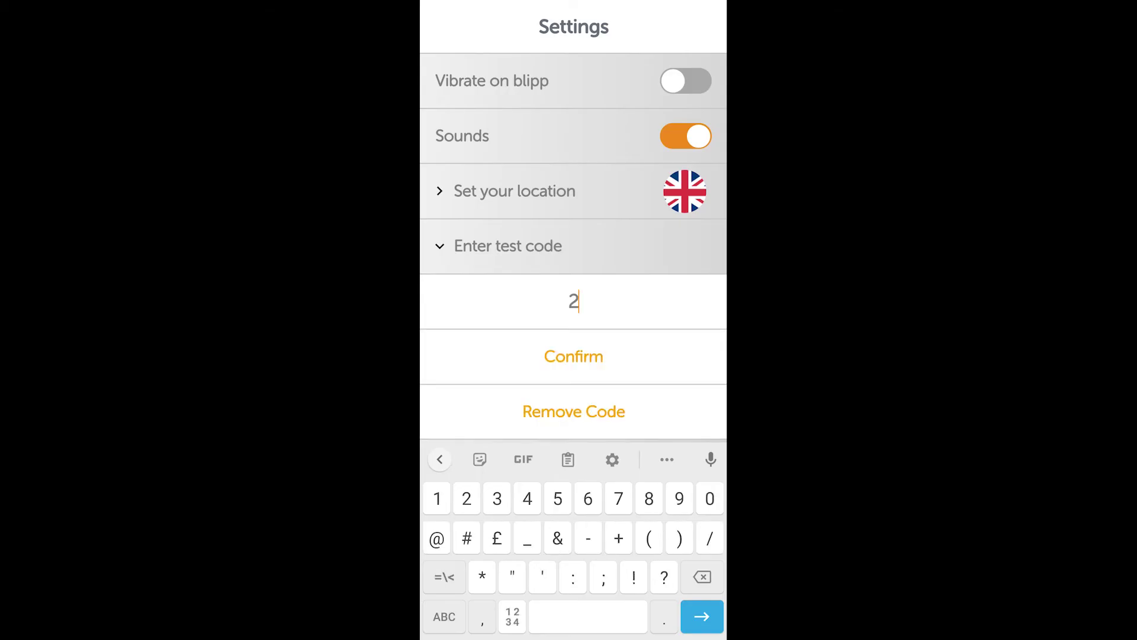
{"action": "type", "text": "001443"}
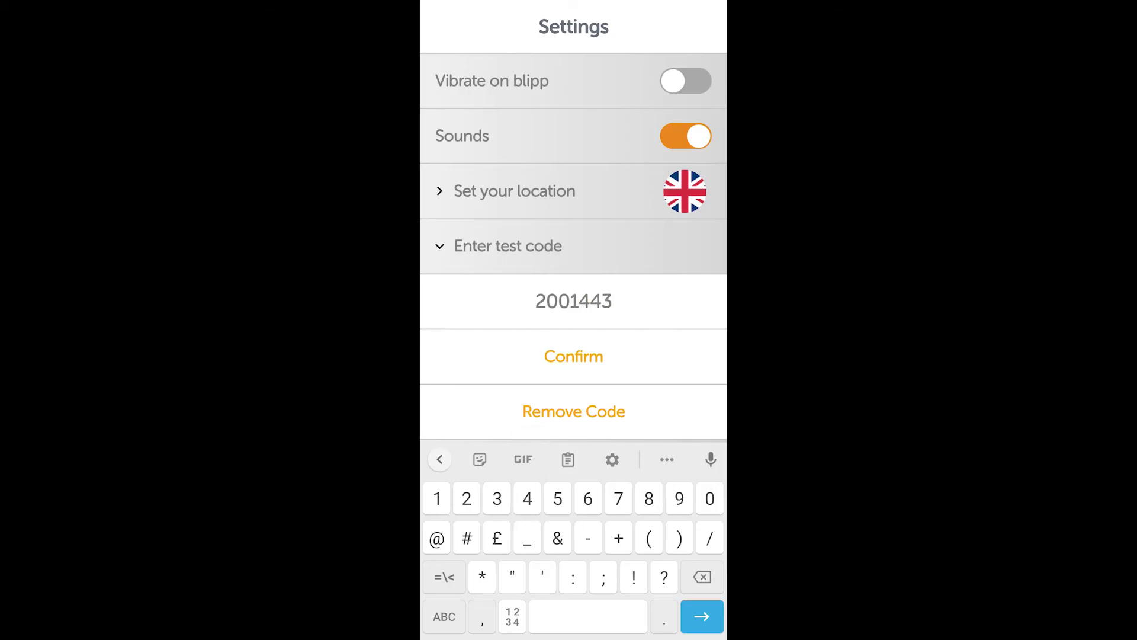
{"action": "key", "text": "Return"}
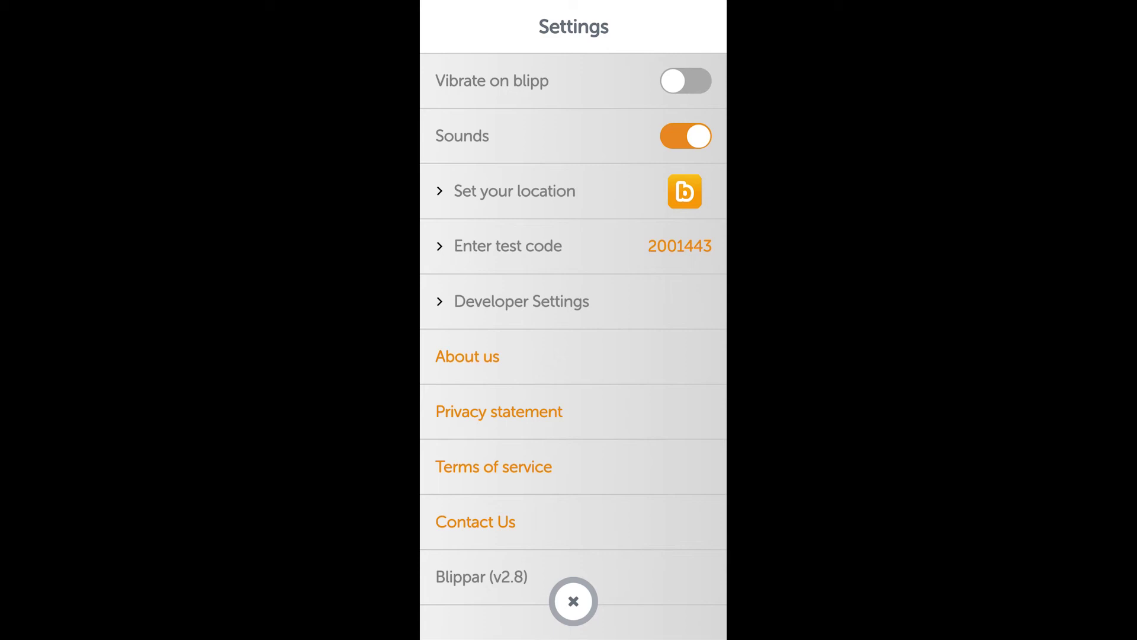
Step: Leave the settings and scan the Avengers poster with the camera to test the AR experience
{"action": "key", "text": "Escape"}
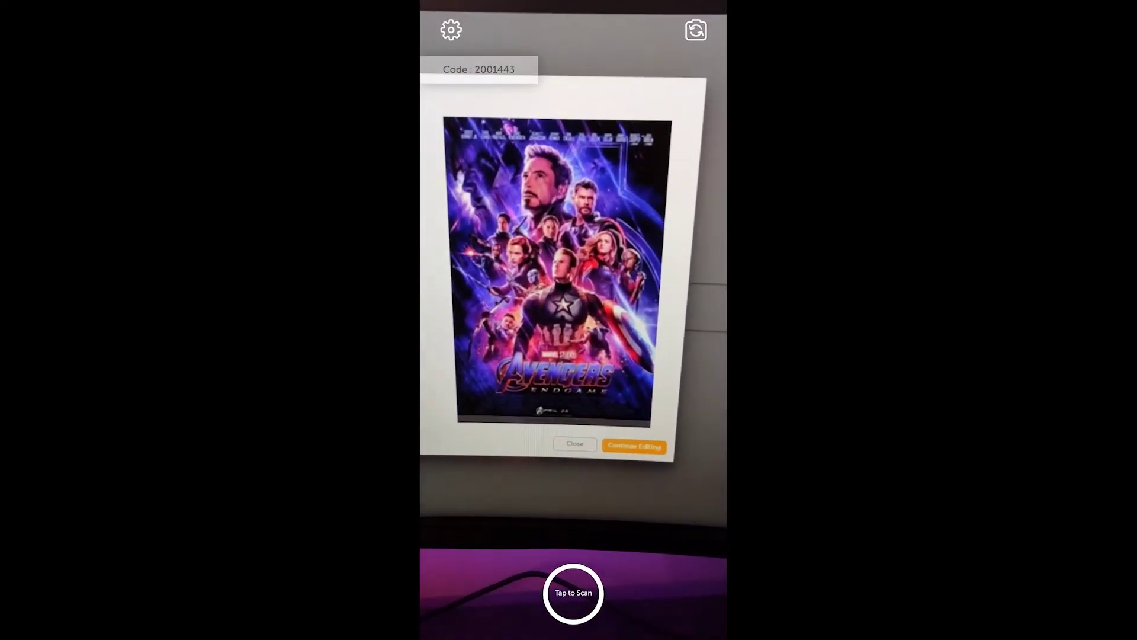
{"action": "left_click", "coordinate": [573, 593]}
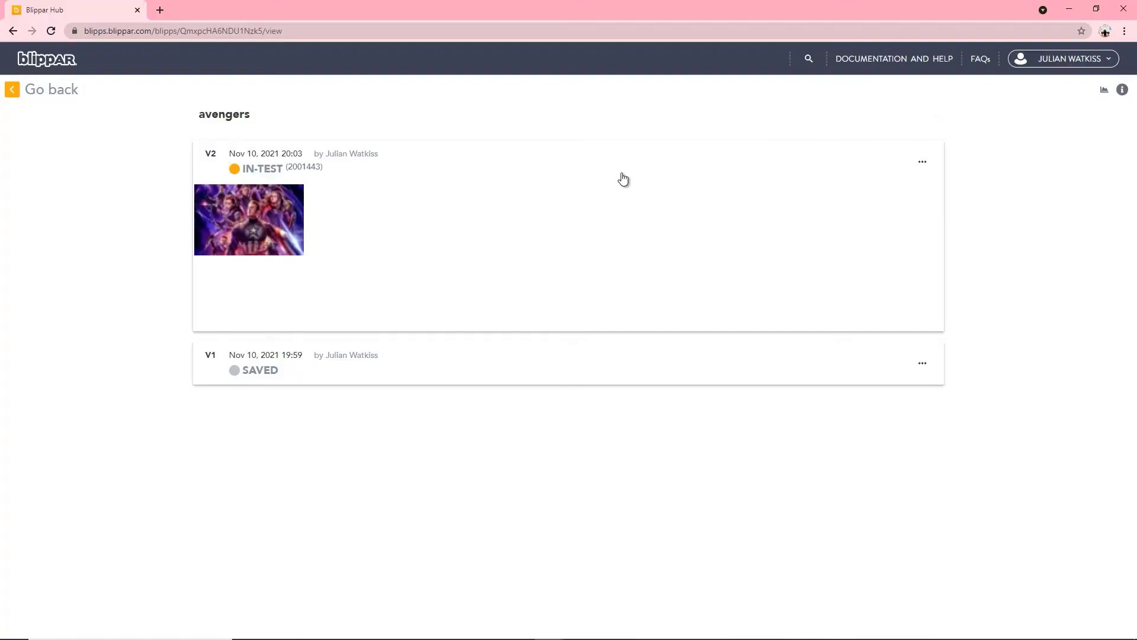
Step: Return to Blippar Hub in the browser and examine the avengers Blipp's publishing availability options without publishing it
{"action": "left_click", "coordinate": [11, 95]}
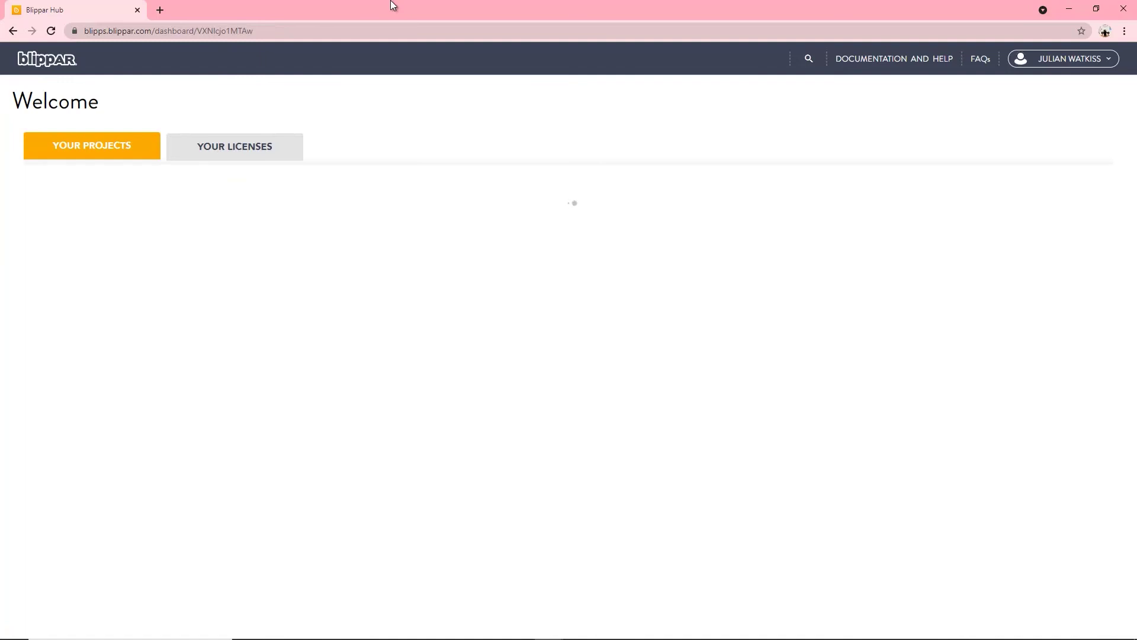
{"action": "left_click", "coordinate": [261, 441]}
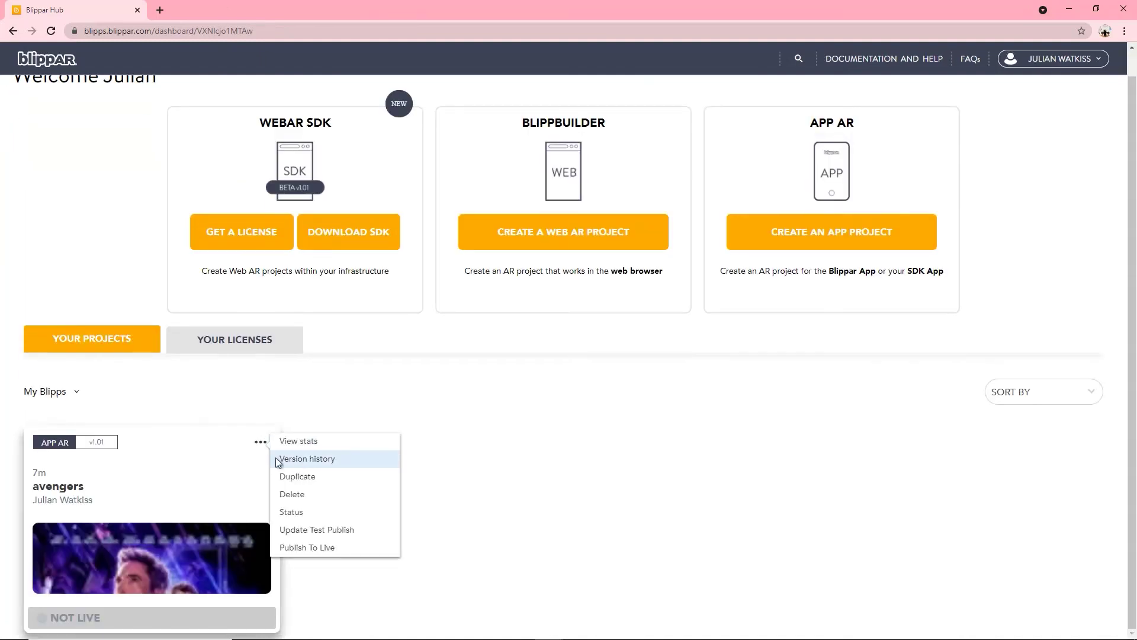
{"action": "left_click", "coordinate": [178, 566]}
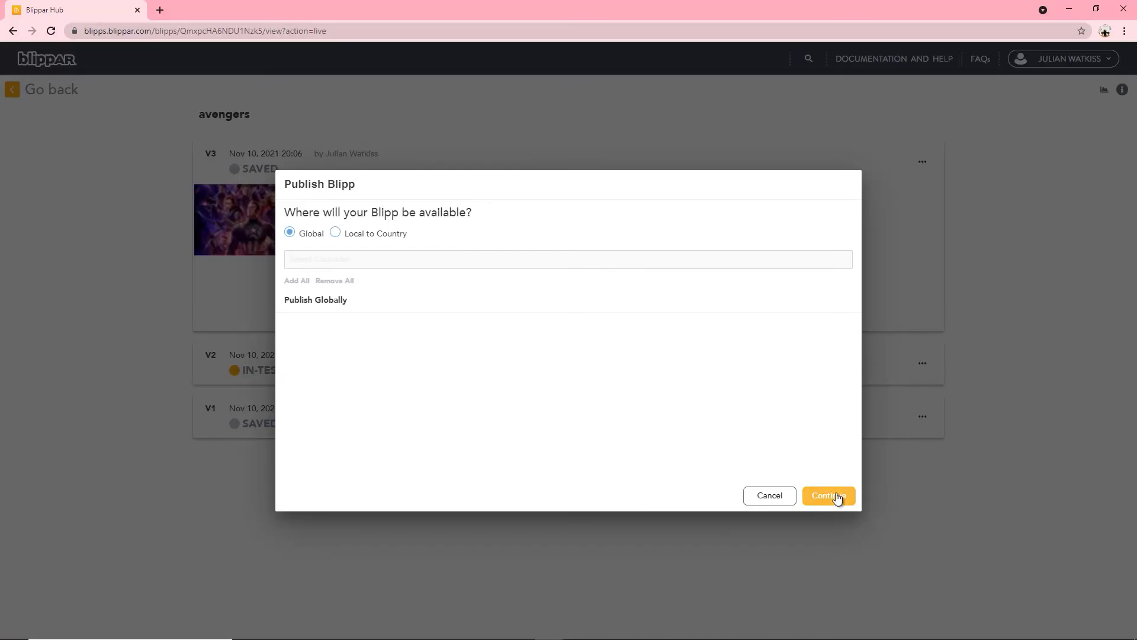
{"action": "left_click", "coordinate": [768, 496]}
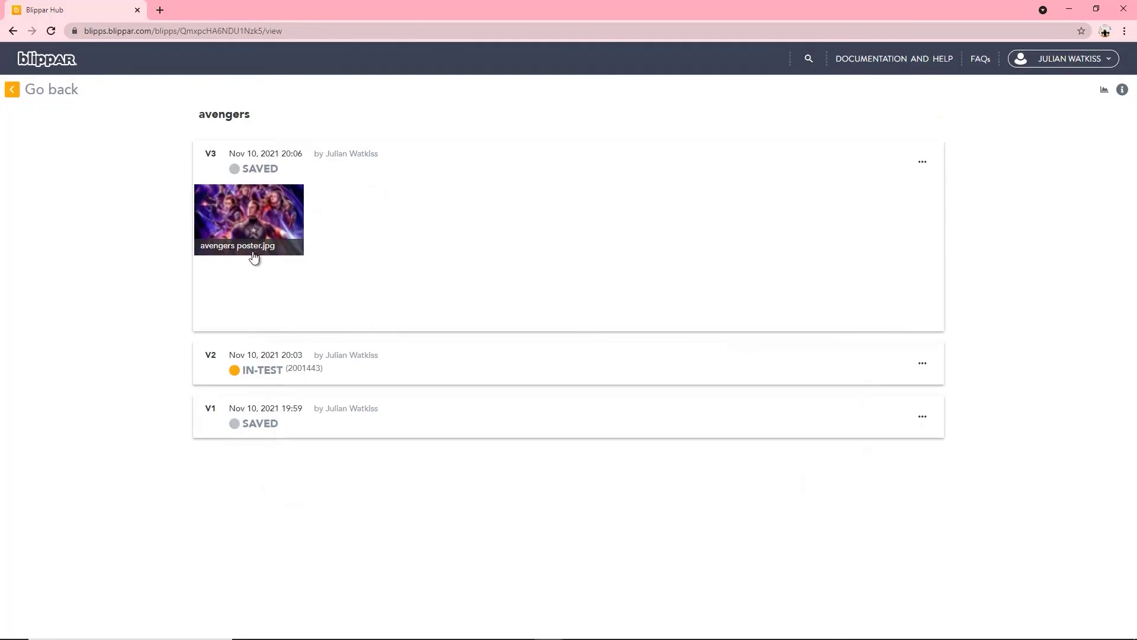
Step: Reopen the avengers project in the builder from the dashboard and display the available widgets
{"action": "left_click", "coordinate": [247, 224]}
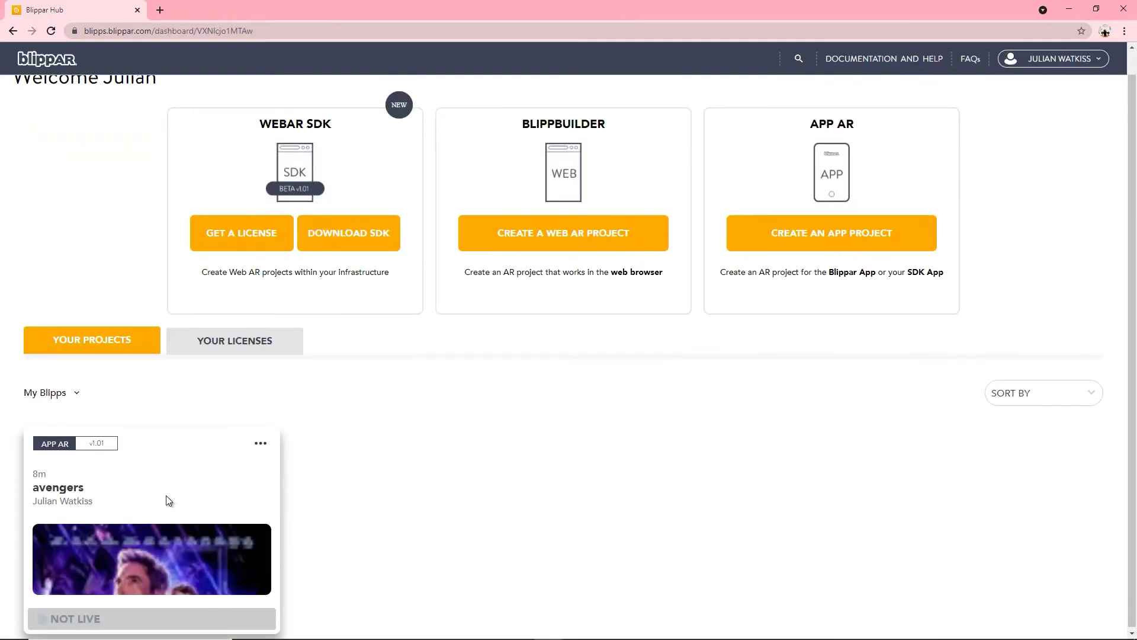
{"action": "mouse_move", "coordinate": [151, 551]}
{"action": "left_click", "coordinate": [151, 574]}
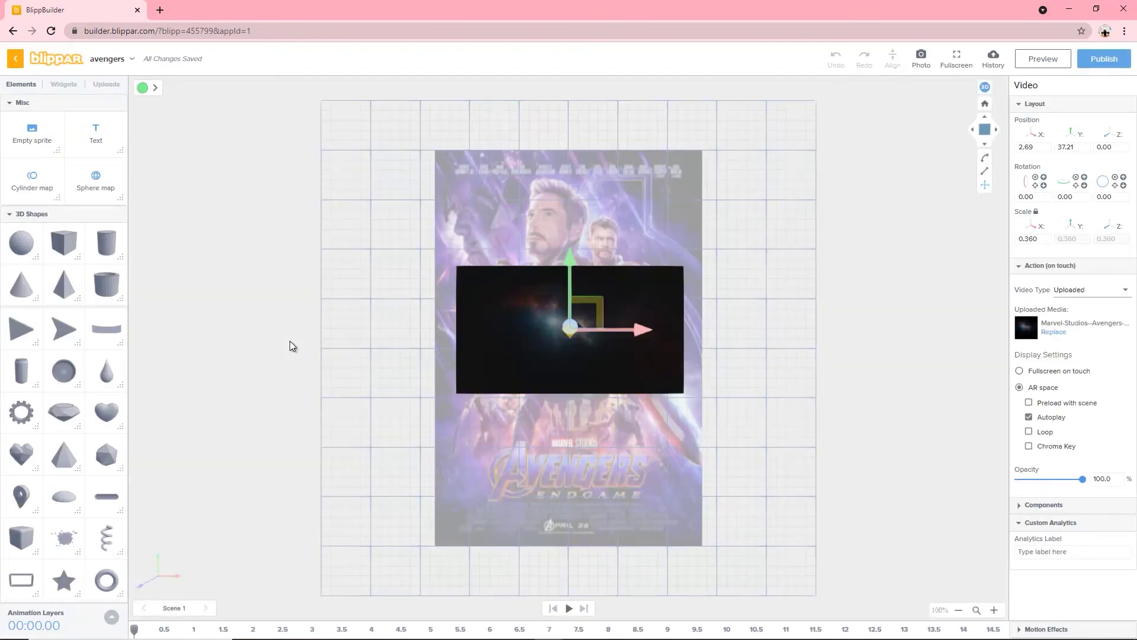
{"action": "left_click", "coordinate": [63, 85]}
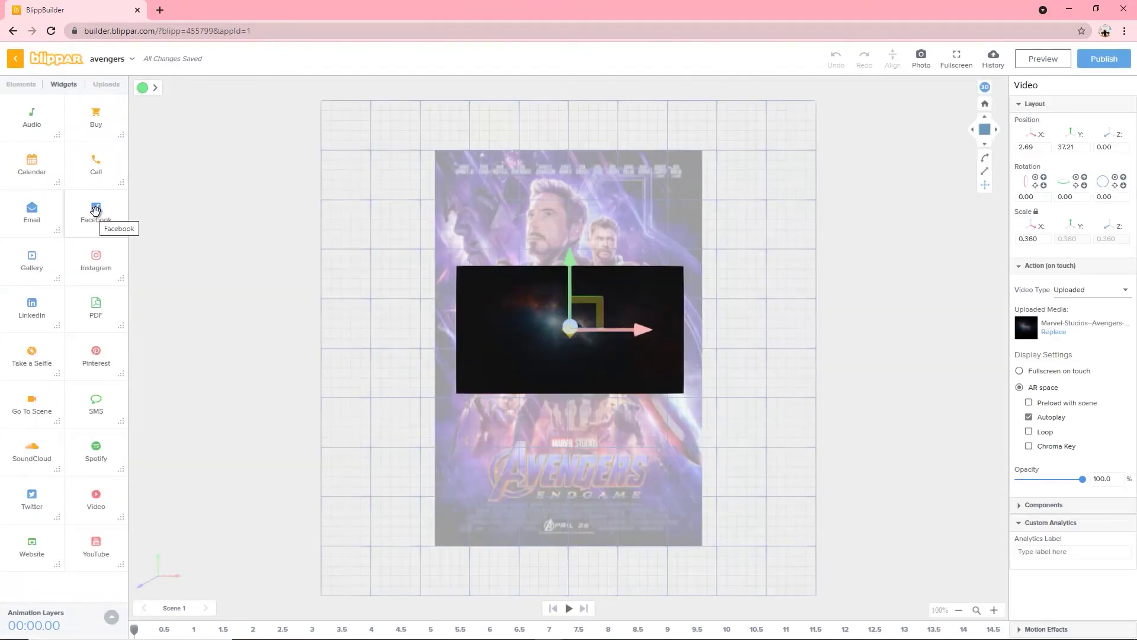
Step: Add a Facebook widget over the poster's lower half, below the video, and scale it down to about 0.29
{"action": "left_click_drag", "start_coordinate": [95, 210], "coordinate": [625, 456]}
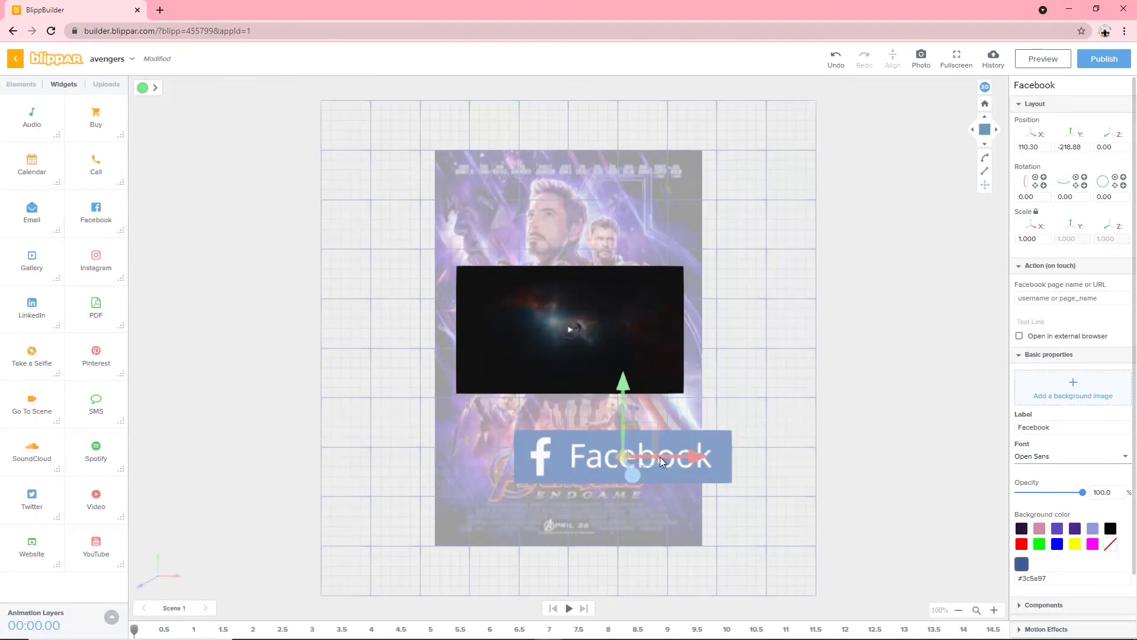
{"action": "left_click_drag", "start_coordinate": [709, 444], "coordinate": [612, 457]}
{"action": "left_click", "coordinate": [986, 172]}
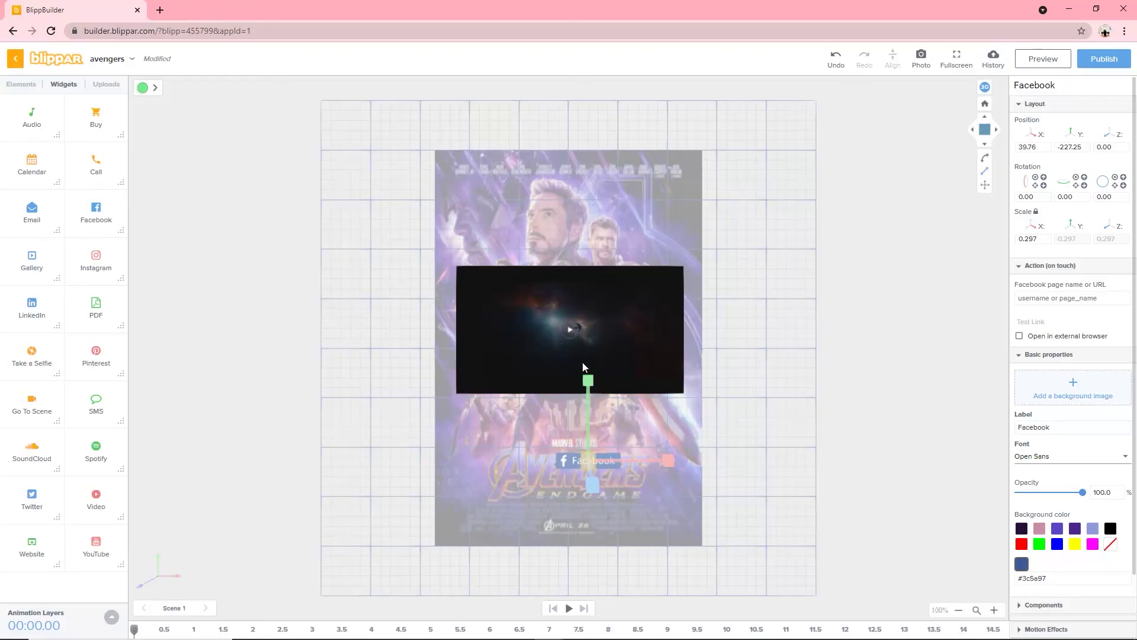
{"action": "left_click_drag", "start_coordinate": [586, 378], "coordinate": [591, 339]}
Step: Position the Facebook widget just under the video's lower-right corner, at about X 160, Y -142, and activate its page name or URL entry
{"action": "left_click", "coordinate": [985, 185]}
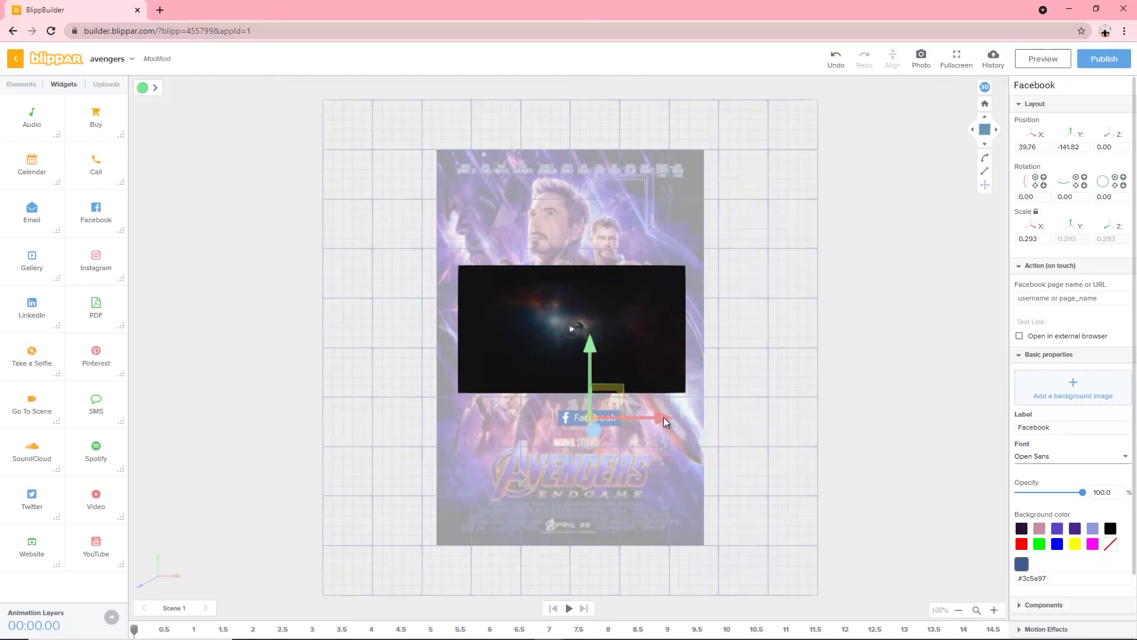
{"action": "left_click_drag", "start_coordinate": [664, 417], "coordinate": [722, 411]}
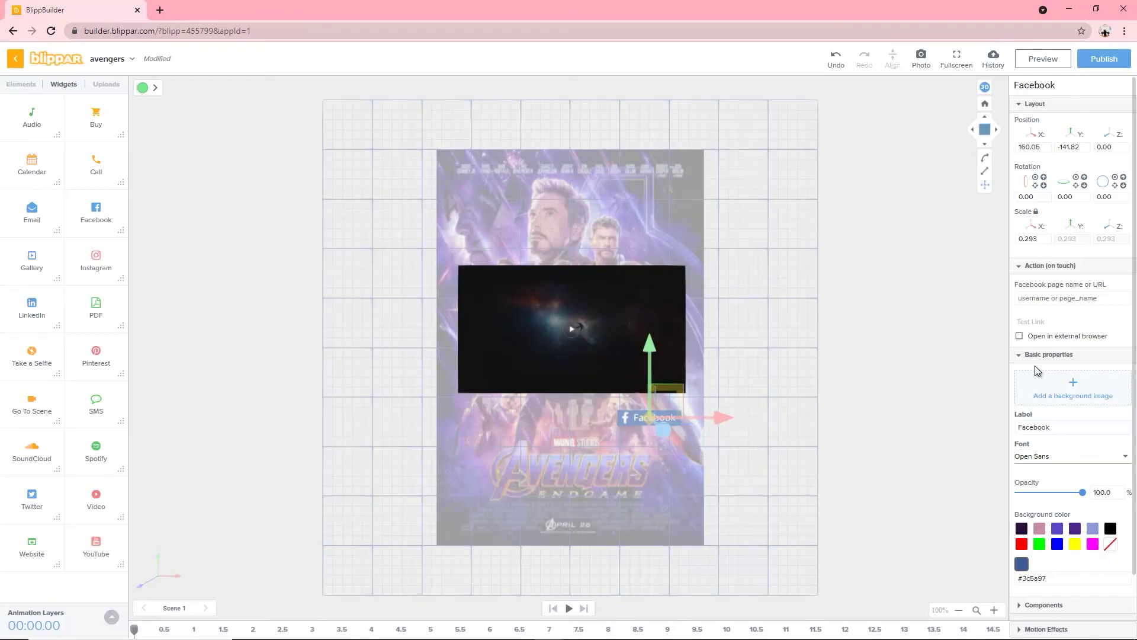
{"action": "left_click", "coordinate": [1045, 294]}
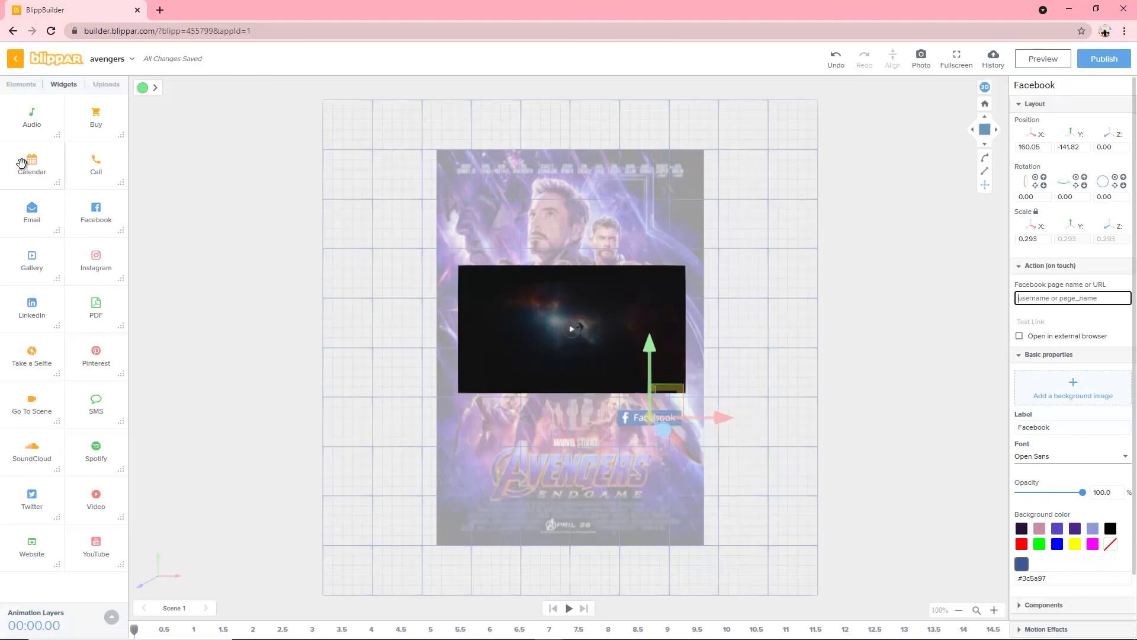
Step: Add a Calendar widget over the Avengers title near the poster's lower edge
{"action": "left_click_drag", "start_coordinate": [26, 163], "coordinate": [611, 481]}
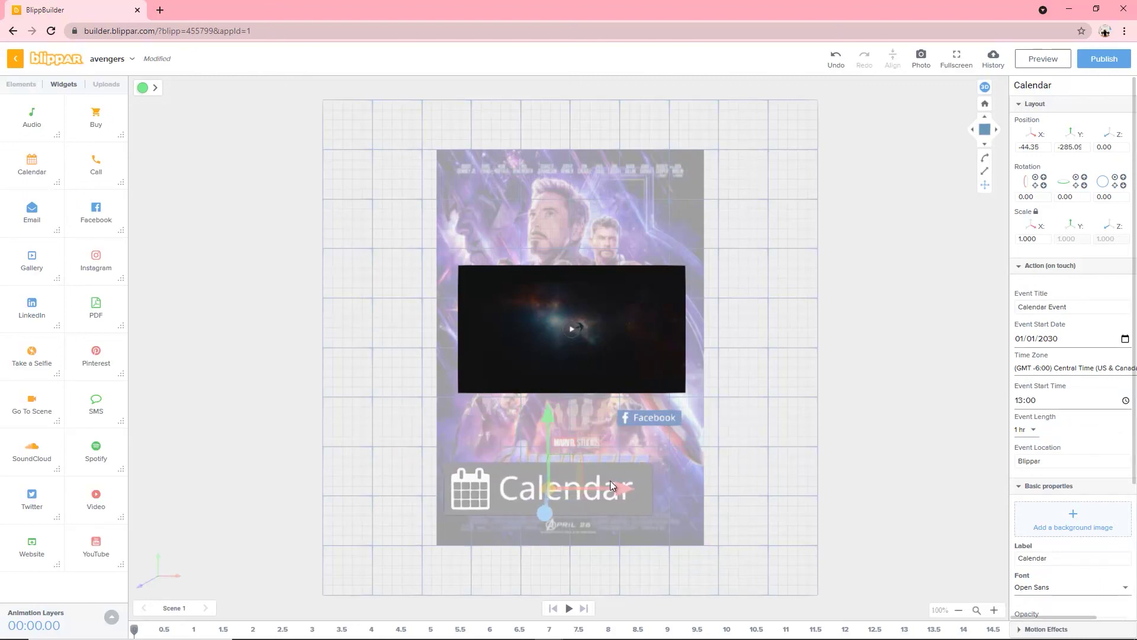